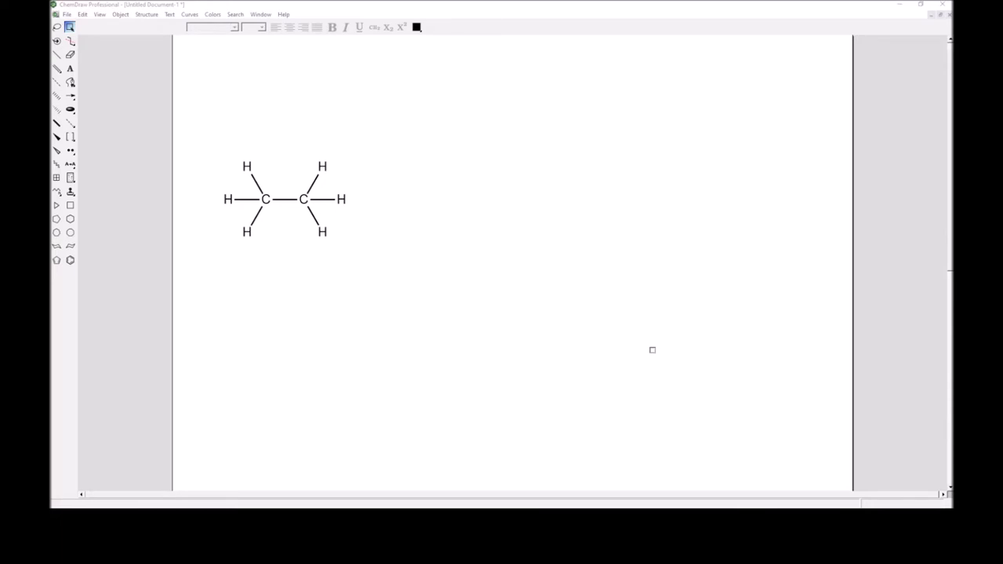
- Copy the ethane structure and place the duplicate to its right
drag(419, 270, 187, 158)
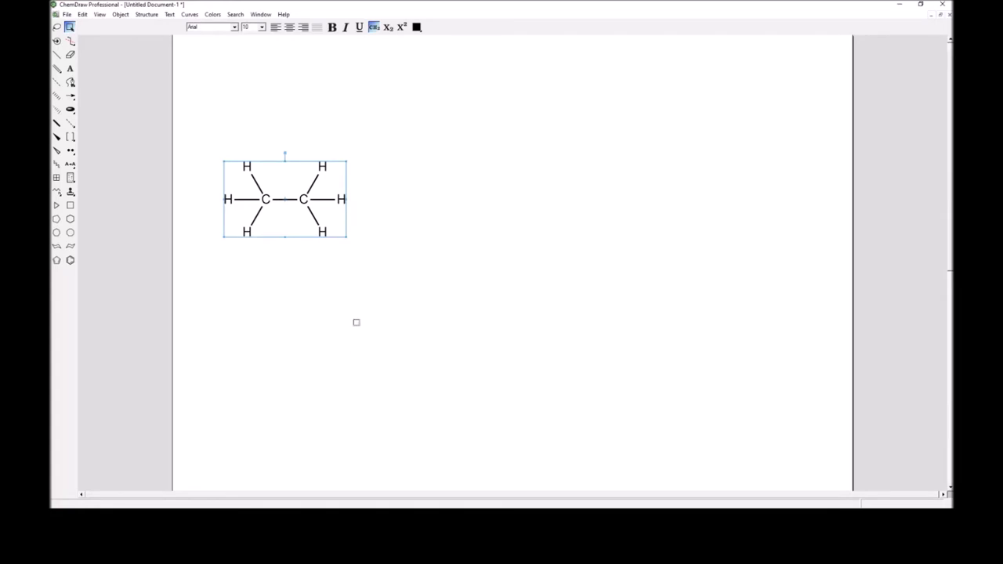
key(ctrl+c)
key(ctrl+v)
drag(345, 235, 542, 236)
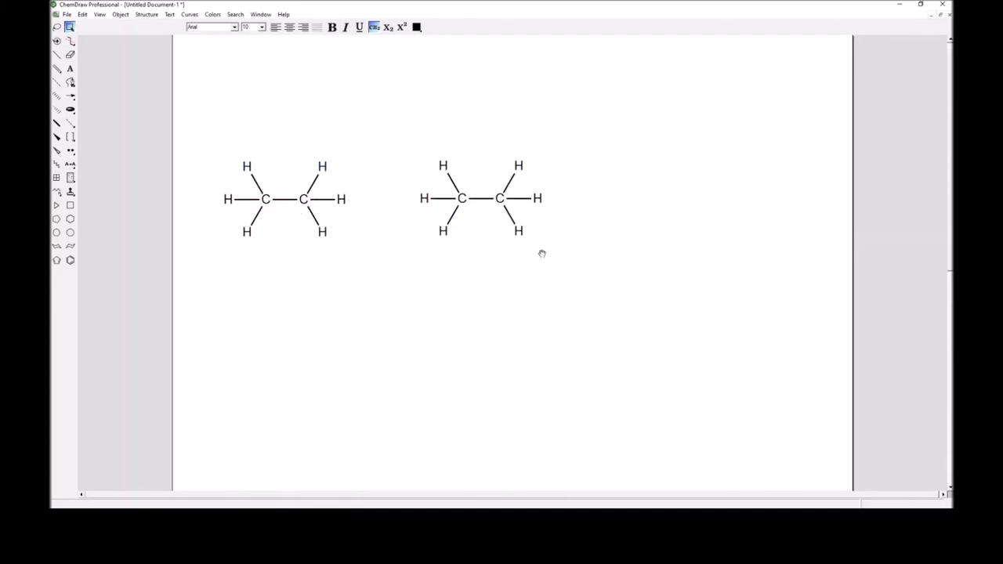
- Make the copy's C–C bond double and erase its left and right hydrogens to form ethene
click(56, 68)
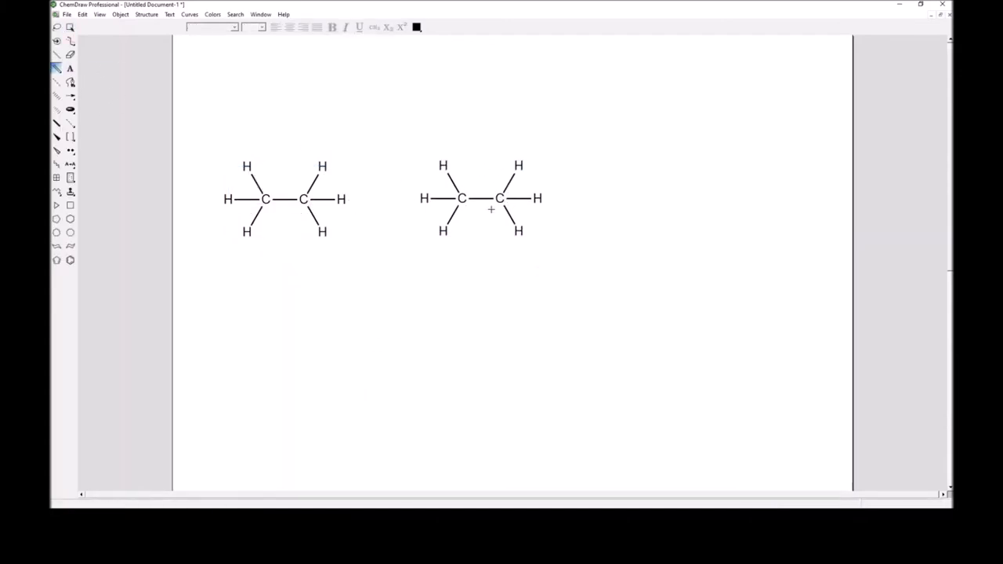
click(480, 197)
click(70, 55)
click(529, 199)
click(427, 197)
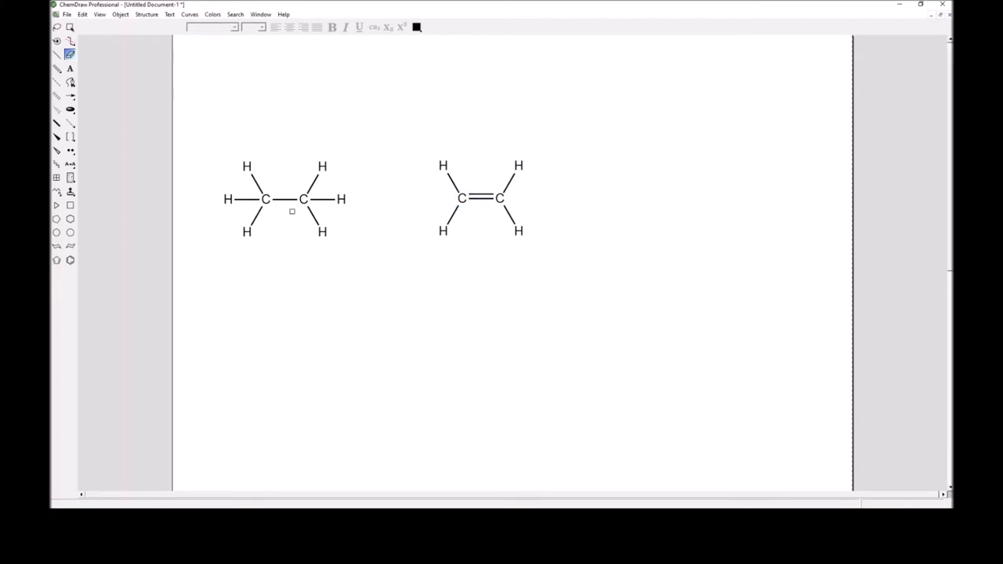
click(70, 26)
click(501, 265)
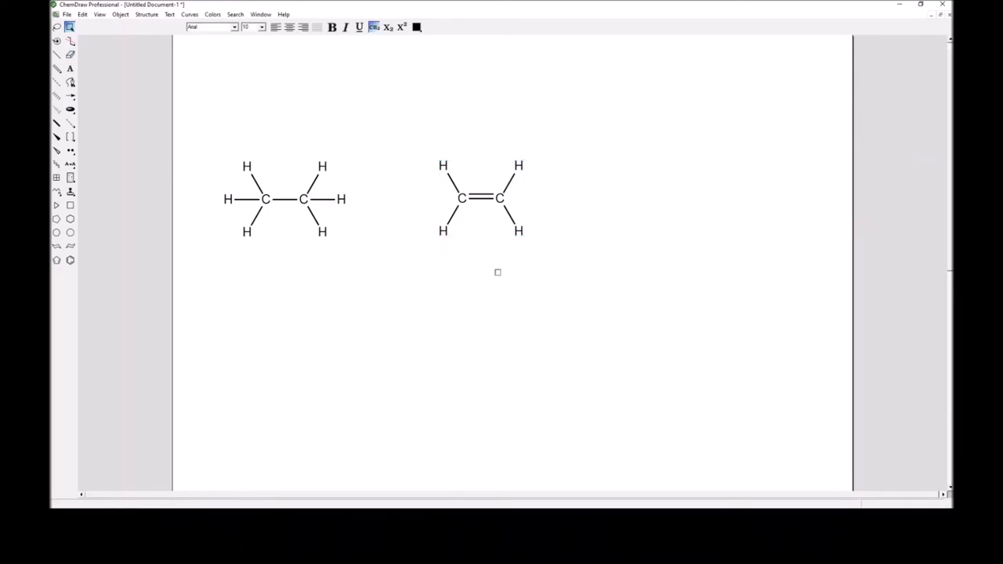
click(479, 199)
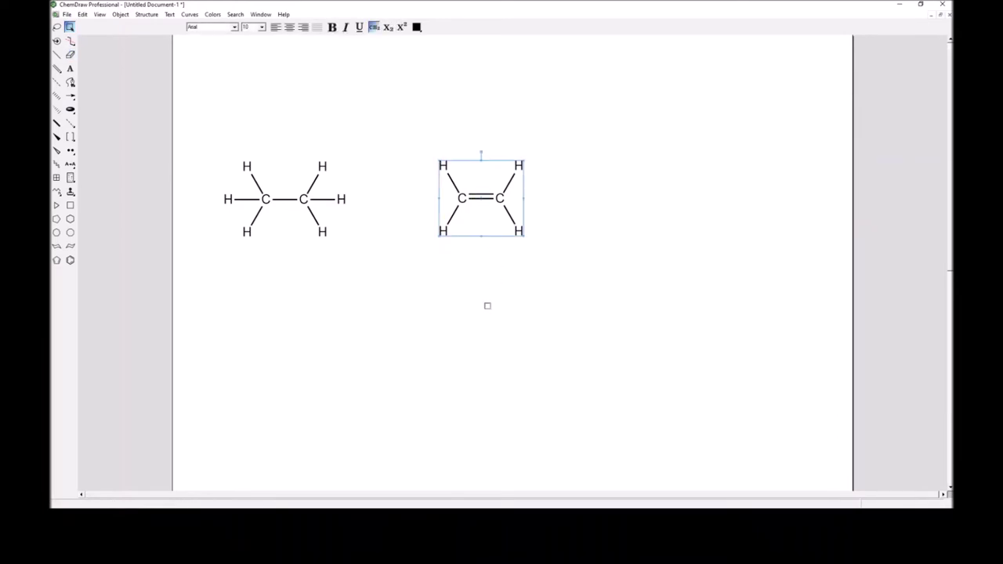
- Place an ethene copy further right and turn its C=C into a triple bond
ctrl+drag(479, 199, 639, 195)
click(654, 324)
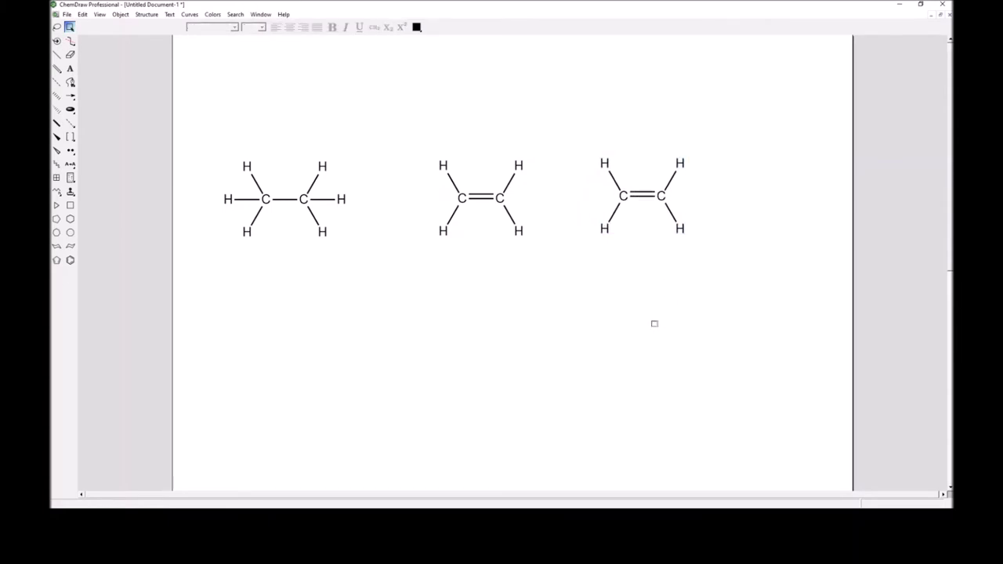
drag(57, 69, 112, 76)
click(642, 194)
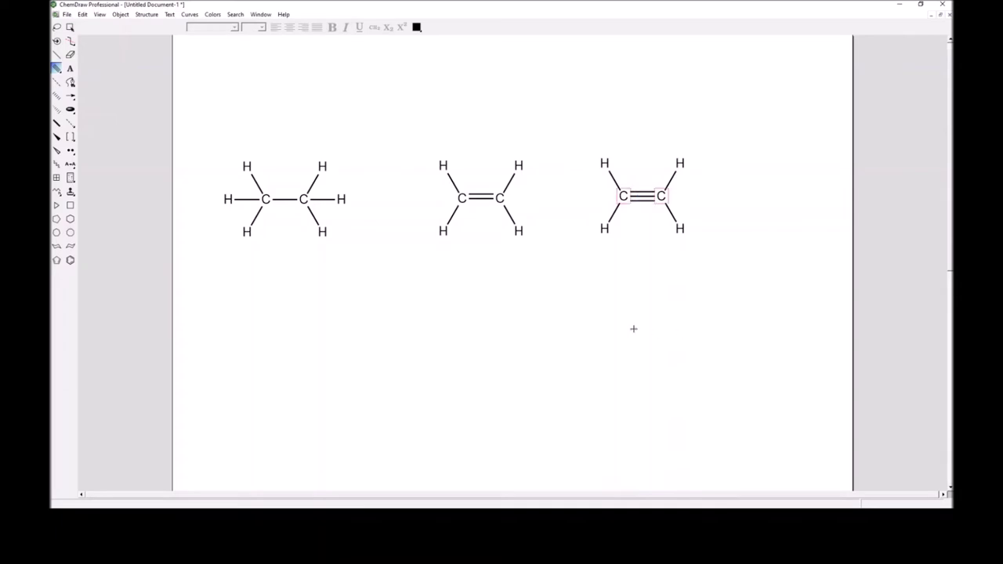
- Erase the two top hydrogens and align the remaining H atoms linearly with C≡C
click(71, 55)
click(674, 168)
click(610, 172)
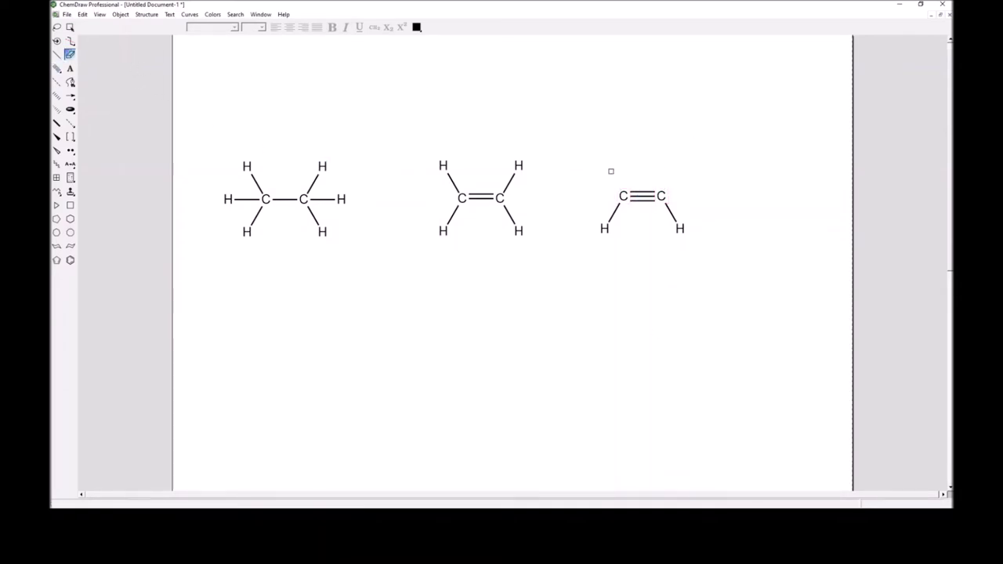
click(69, 26)
drag(680, 230, 698, 198)
drag(604, 228, 588, 198)
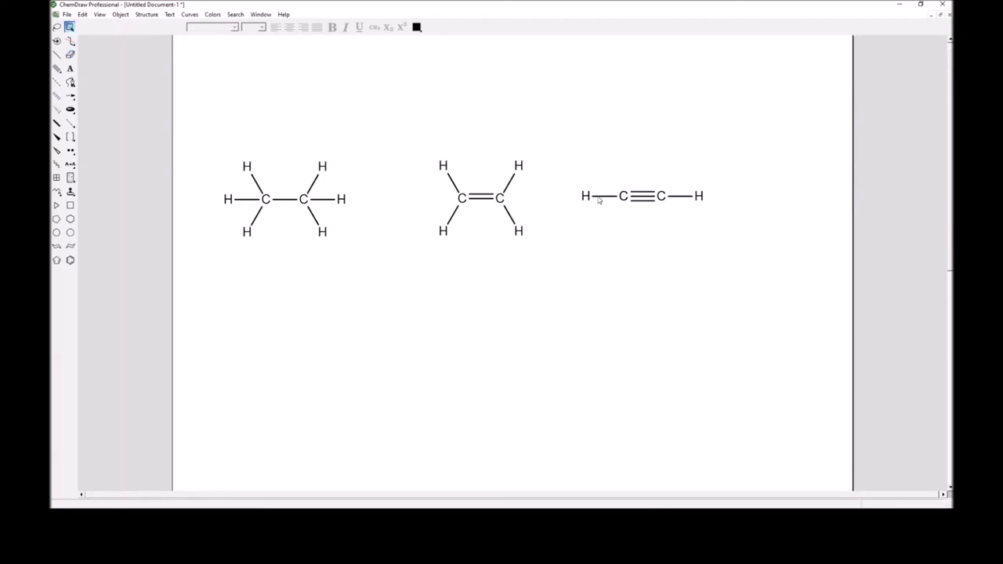
double_click(660, 195)
drag(660, 195, 673, 201)
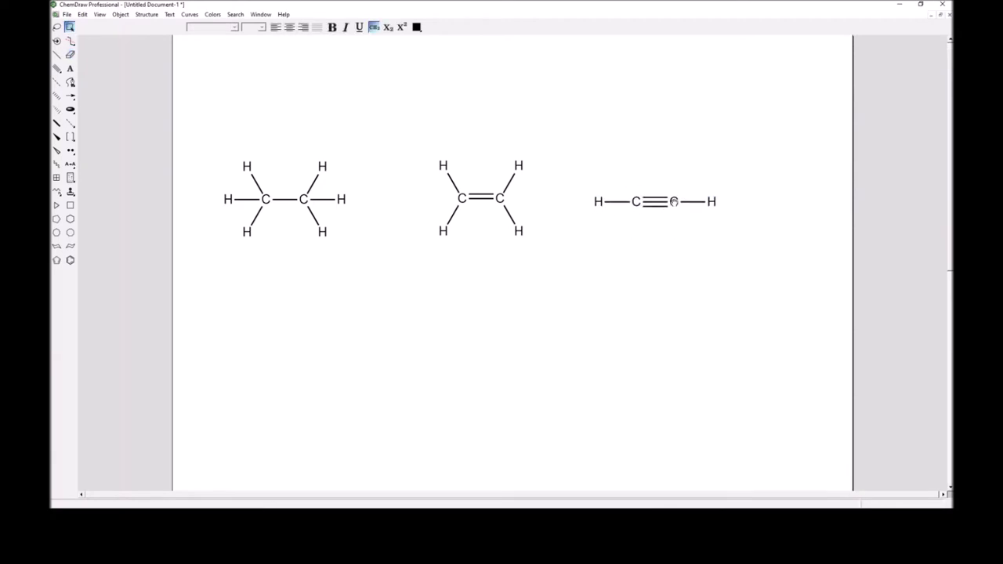
click(658, 302)
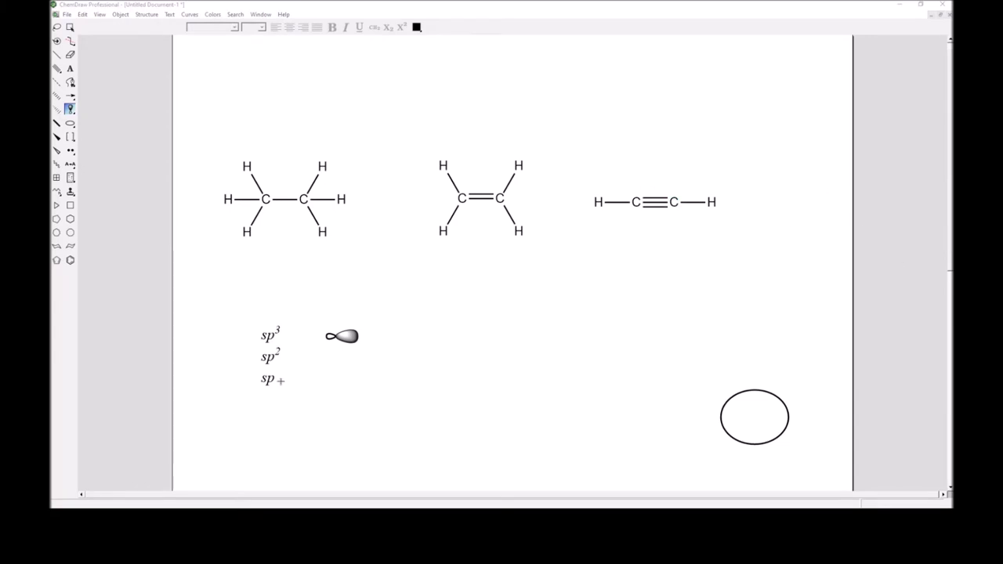
- Enlarge the small shaded orbital lobe and shift it up and right
click(71, 29)
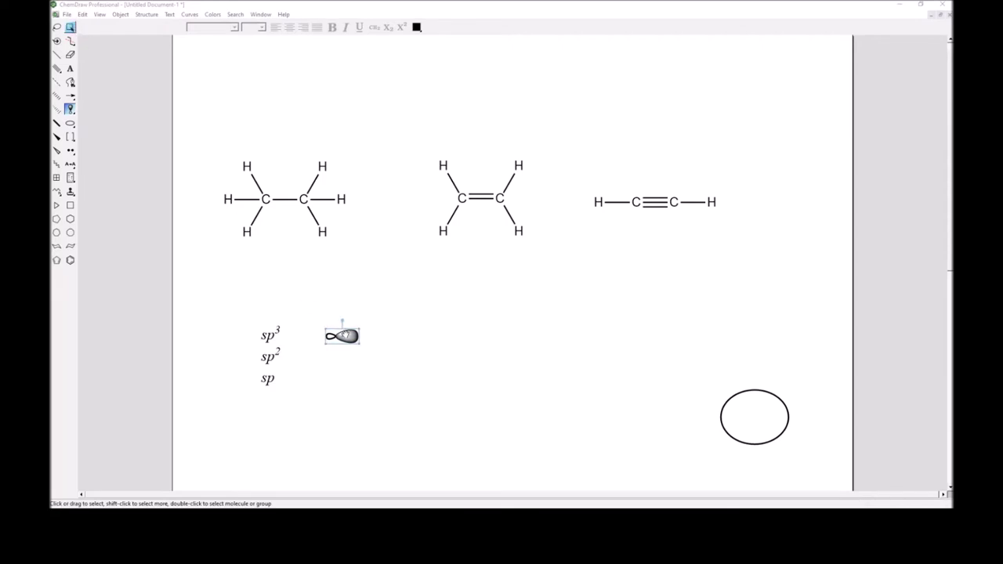
drag(362, 345, 494, 337)
click(551, 400)
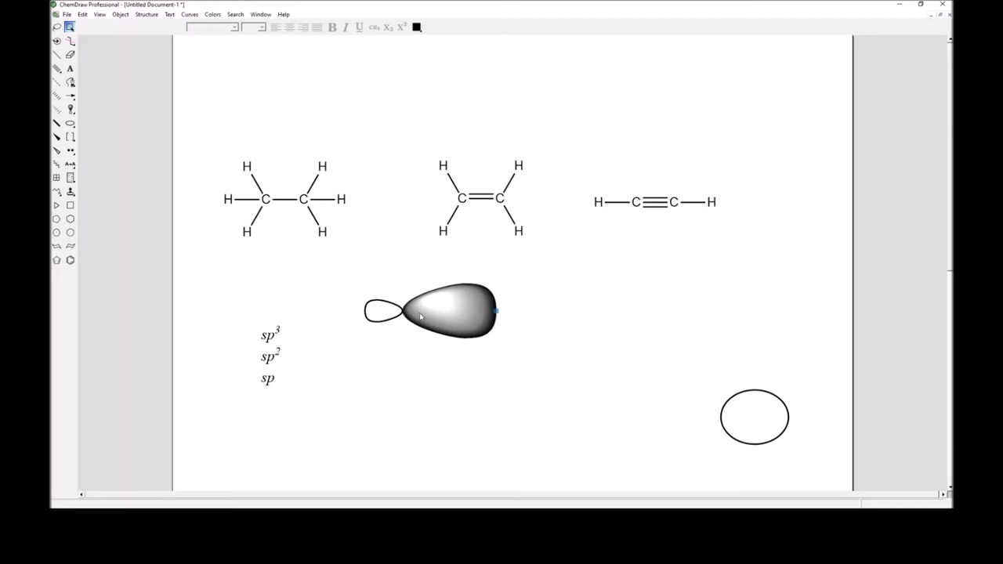
- Move the orbital beside the sp labels and add a Circle (Hollow) orbital to its right
drag(467, 305, 425, 318)
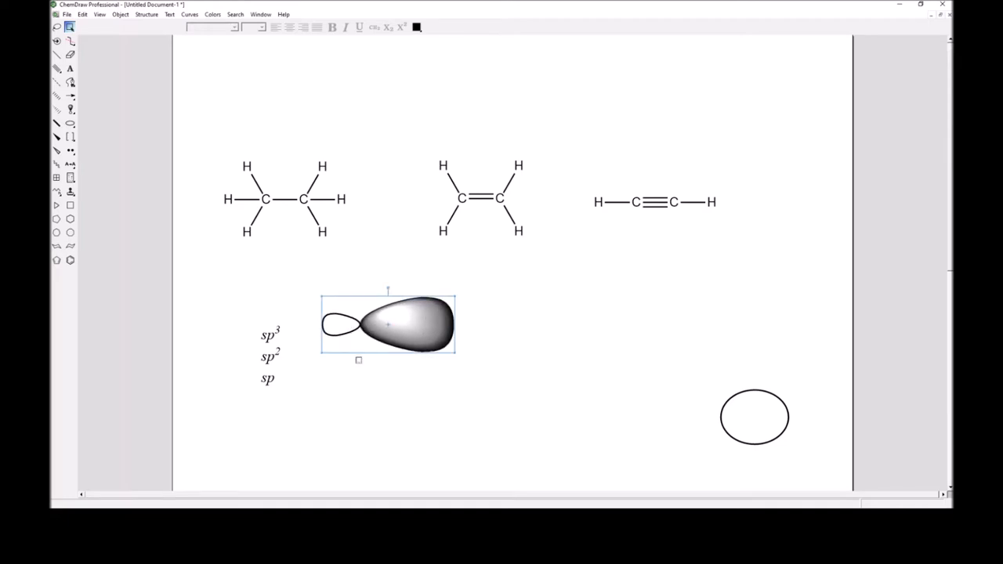
mouse_move(70, 123)
mouse_down()
mouse_move(86, 133)
mouse_move(70, 109)
mouse_move(112, 131)
mouse_move(114, 146)
mouse_move(125, 118)
mouse_up()
click(560, 322)
- Place a shaded p orbital, enlarge it about three times, and duplicate it
click(658, 312)
click(69, 26)
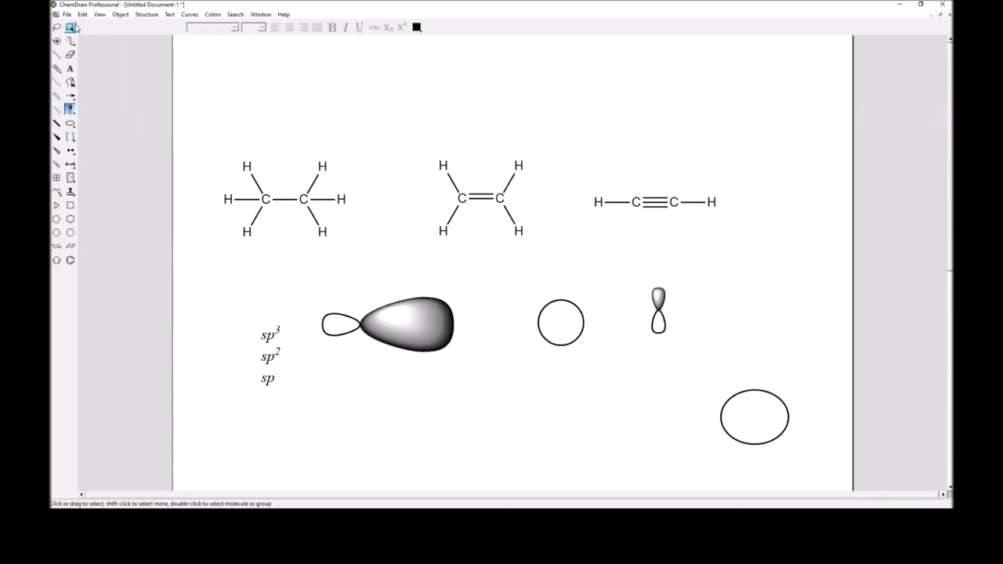
click(658, 313)
drag(670, 335, 804, 315)
click(642, 345)
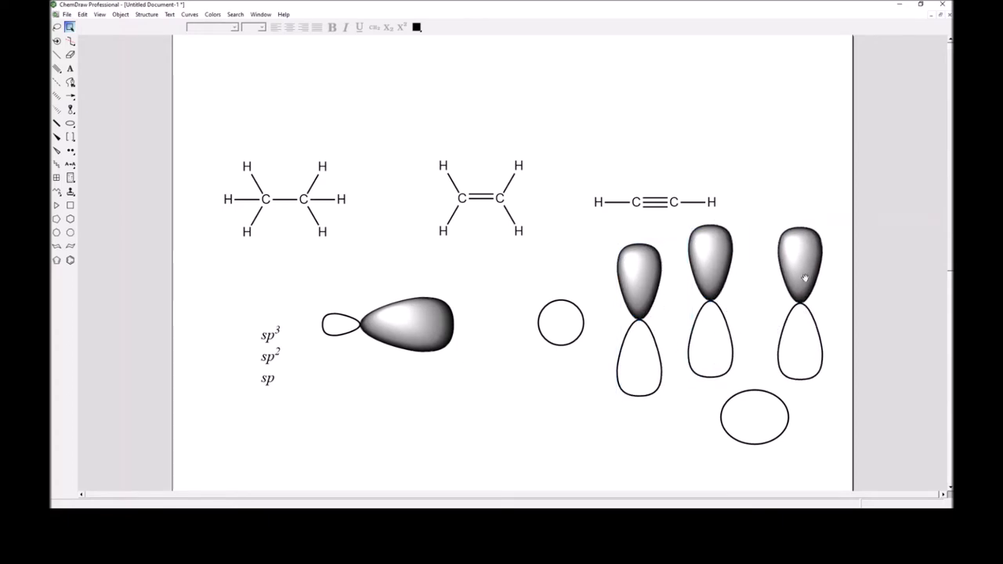
- Rotate one copy ~70° to horizontal, tilt another ~55°, and arrange them around the circle
click(805, 311)
drag(800, 219, 532, 407)
click(641, 292)
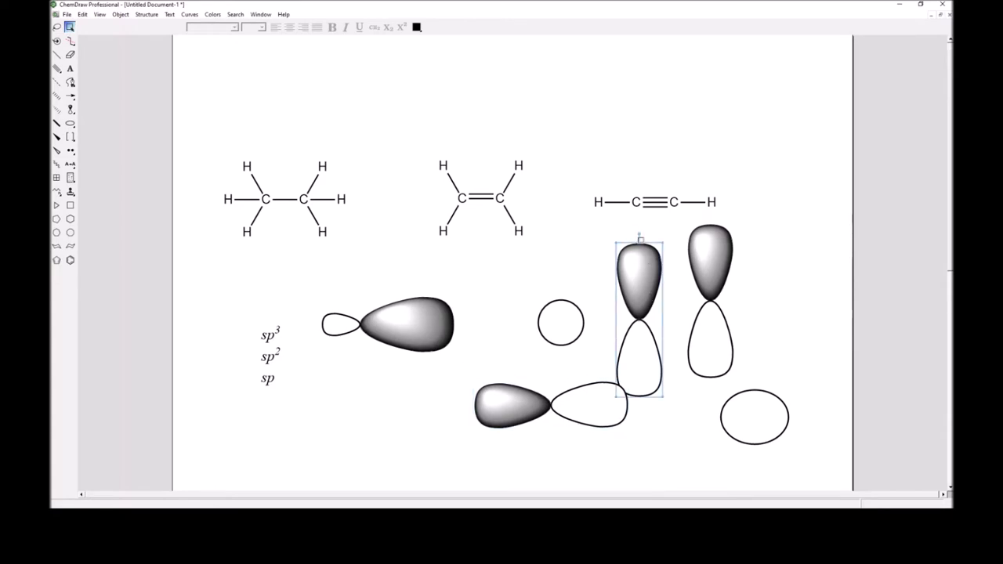
drag(639, 234, 713, 264)
drag(658, 314, 737, 291)
drag(603, 423, 615, 466)
drag(666, 334, 566, 389)
click(799, 314)
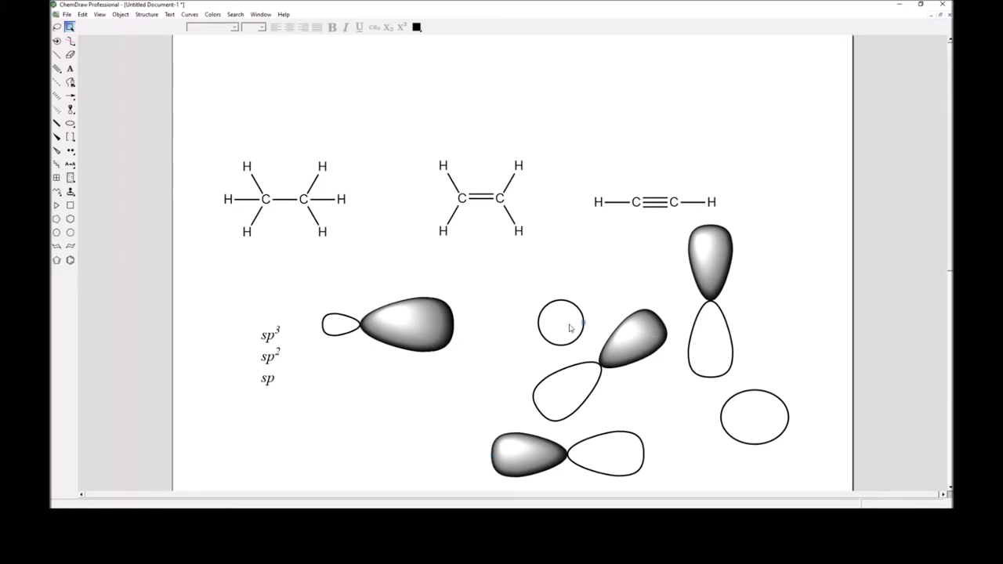
- Add the text label 's-character = 25%' above the large sp3 hybrid orbital
click(70, 68)
click(347, 296)
text(s -cha)
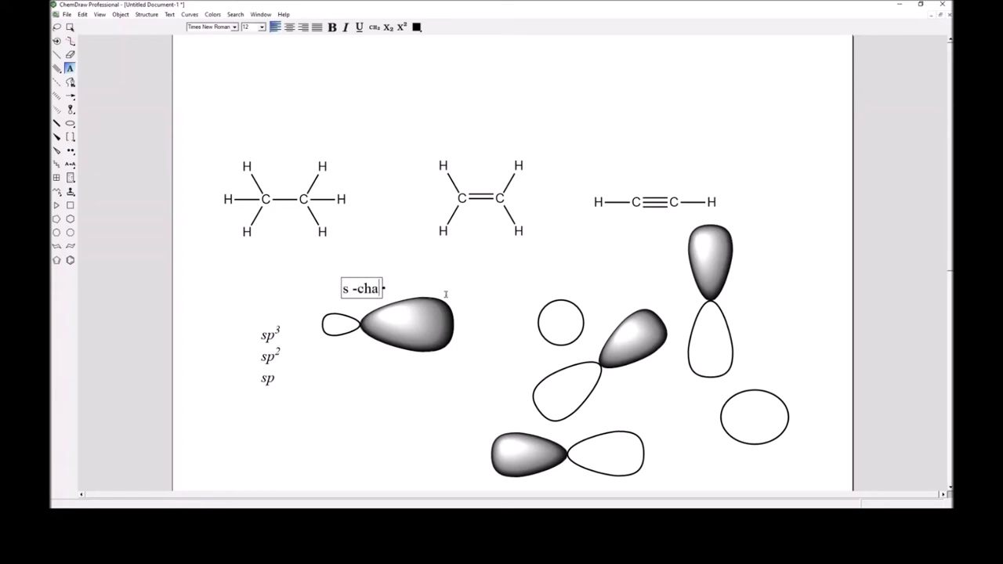
key(BackSpace)
key(BackSpace)
key(BackSpace)
key(BackSpace)
text(-)
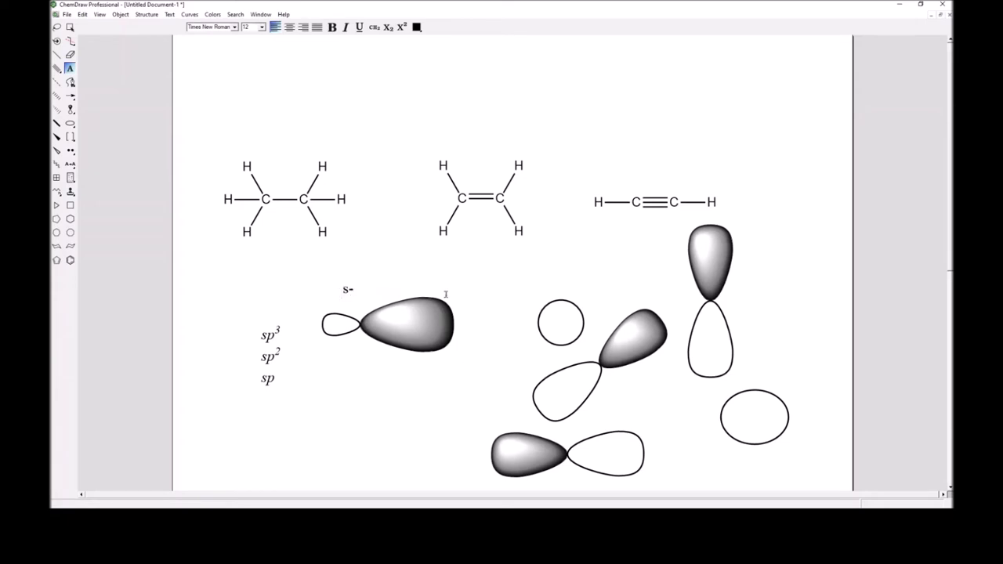
text(charac)
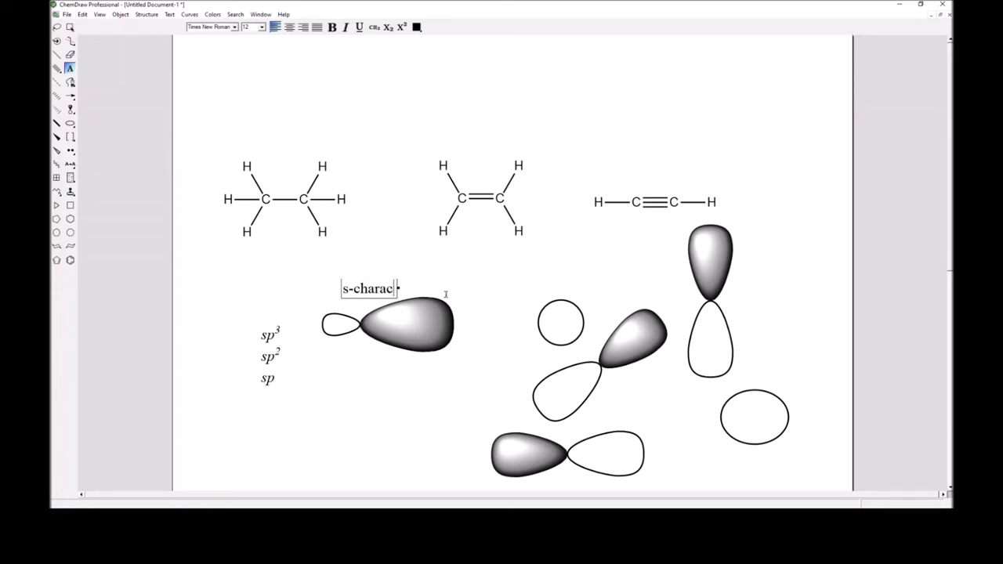
text(ter = 25%)
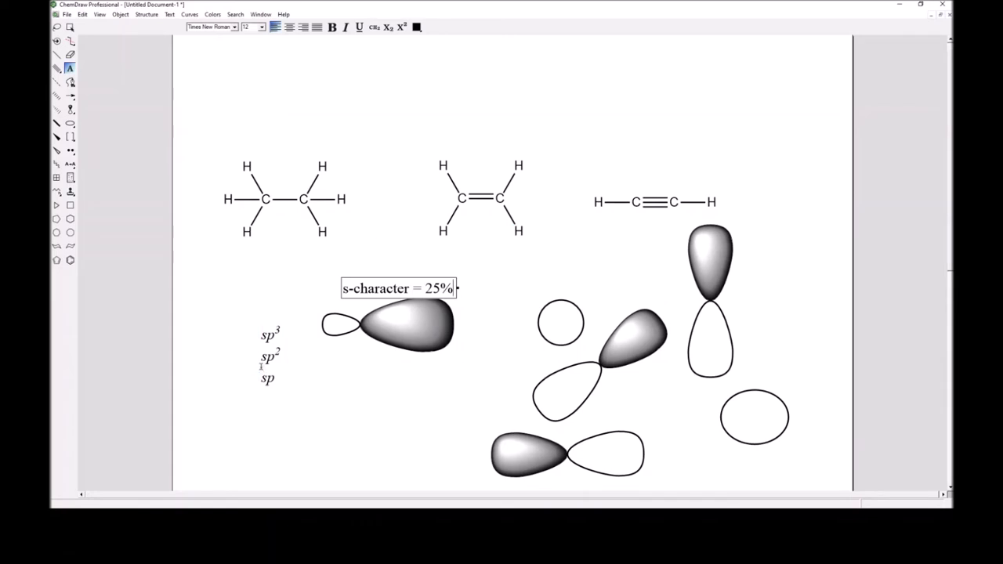
click(265, 336)
click(69, 27)
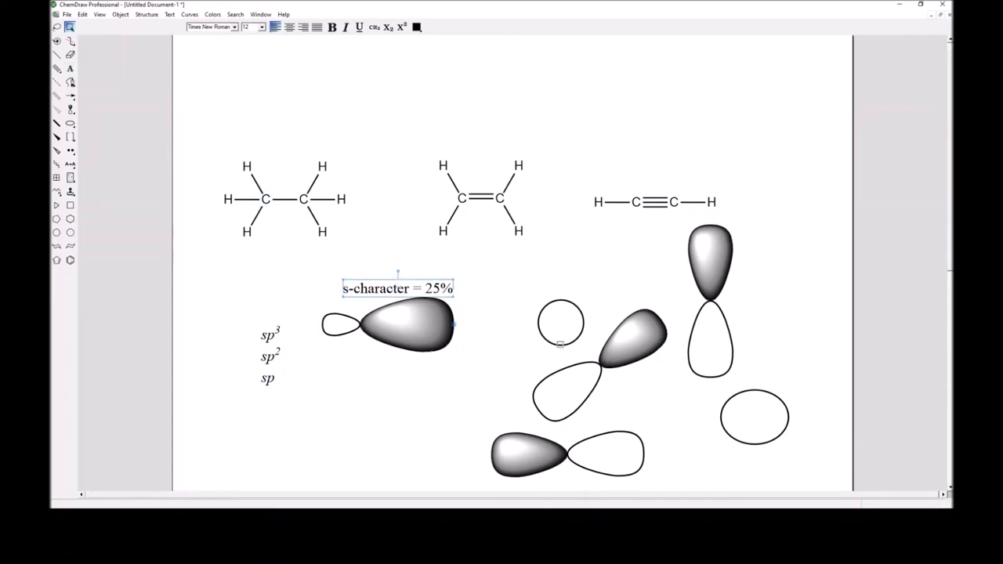